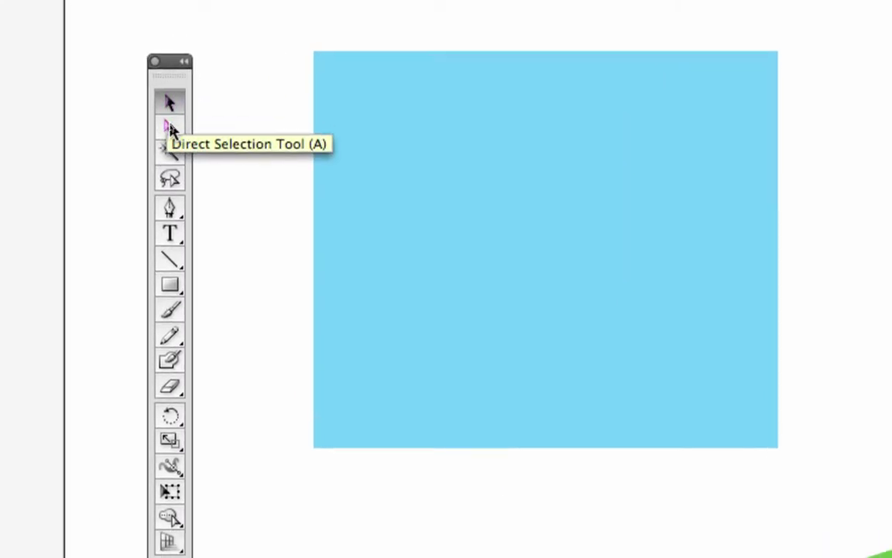
Select the blue rectangle as a whole and move it slightly up and left to about X 2.67 in, Y 2.55 in.
{"action": "left_click", "coordinate": [170, 128]}
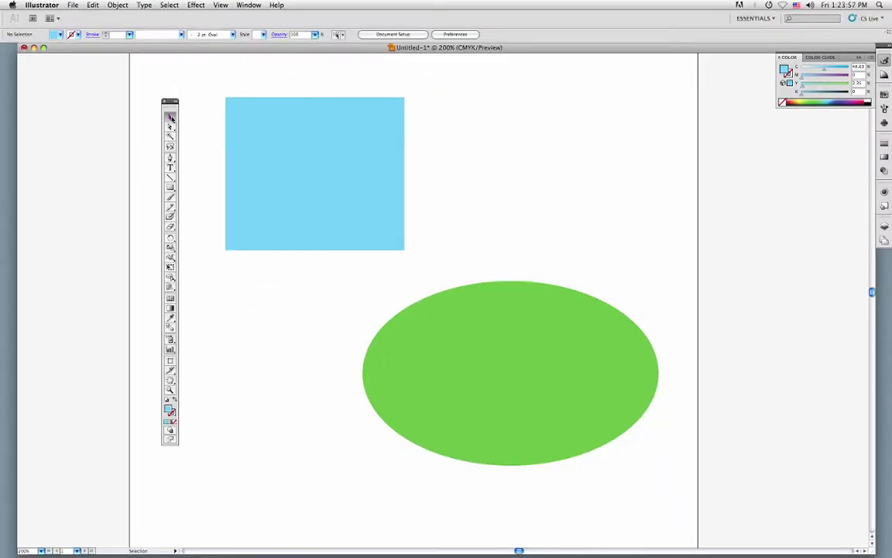
{"action": "left_click", "coordinate": [263, 144]}
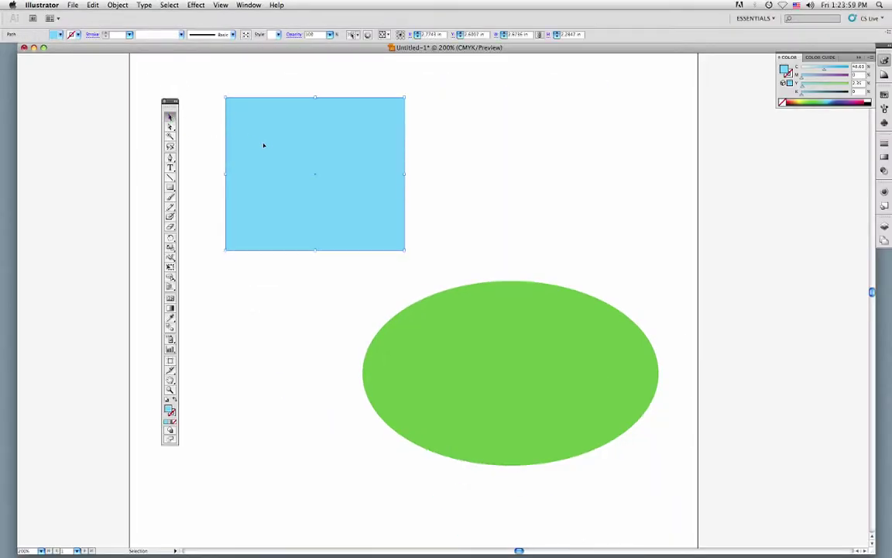
{"action": "left_click", "coordinate": [488, 313]}
{"action": "left_click", "coordinate": [349, 153]}
{"action": "mouse_move", "coordinate": [343, 132]}
{"action": "left_mouse_down"}
{"action": "mouse_move", "coordinate": [429, 257]}
{"action": "mouse_move", "coordinate": [337, 132]}
{"action": "left_mouse_up"}
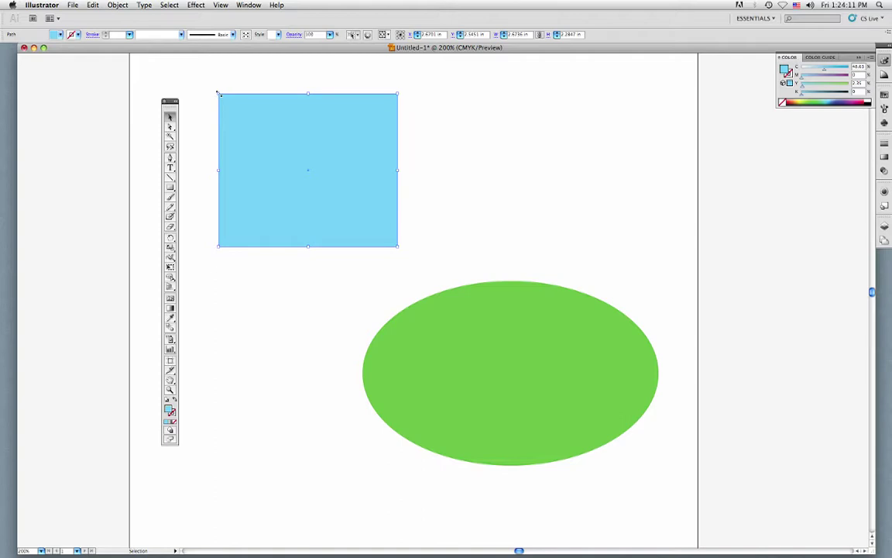
Shrink the blue rectangle from its upper-left corner and left side to about 2.35 by 2.11 in.
{"action": "left_click_drag", "start_coordinate": [218, 92], "coordinate": [225, 100]}
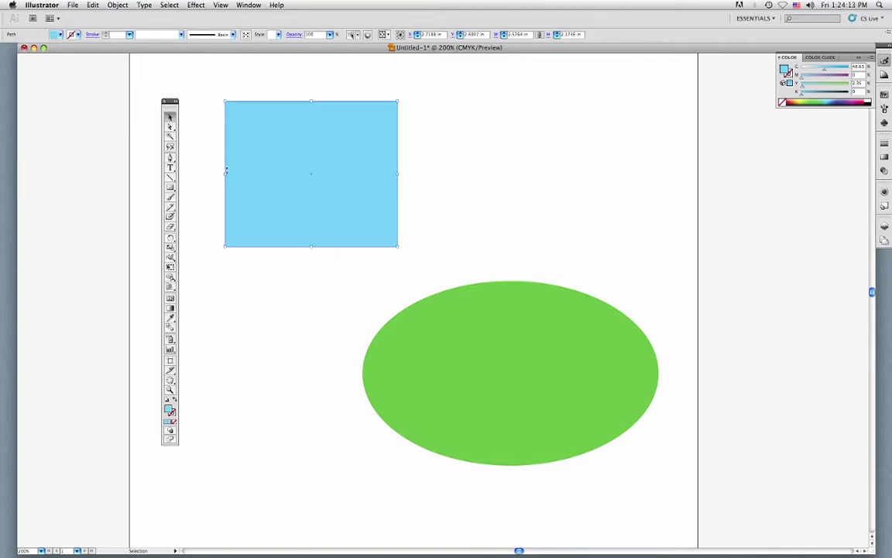
{"action": "left_click_drag", "start_coordinate": [226, 175], "coordinate": [239, 172]}
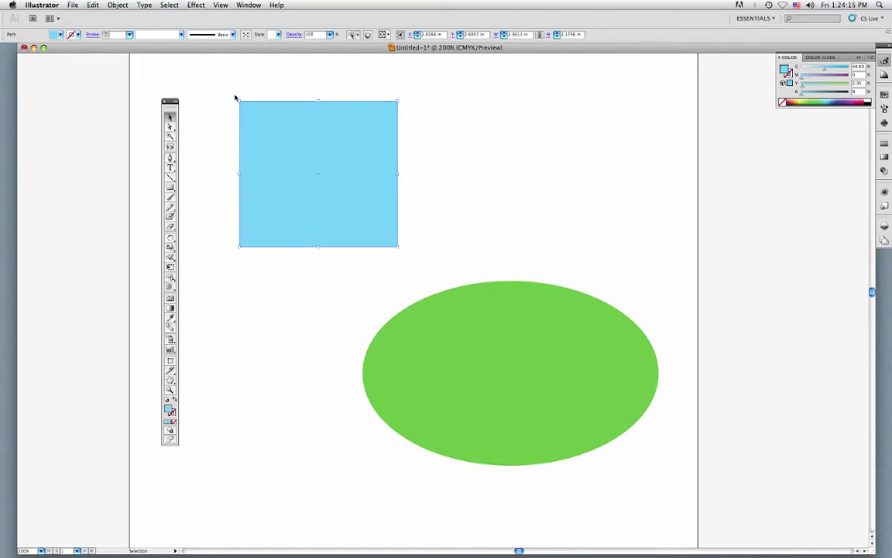
{"action": "left_click_drag", "start_coordinate": [236, 97], "coordinate": [238, 103]}
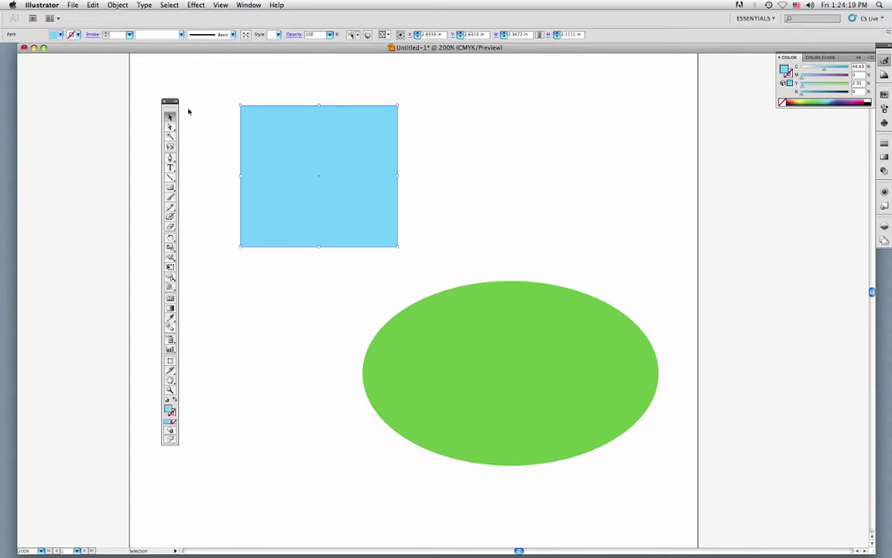
Move only the blue rectangle's upper-left and lower-right anchor points inward with the Direct Selection tool.
{"action": "left_click", "coordinate": [170, 126]}
{"action": "scroll", "coordinate": [215, 125], "scroll_direction": "right", "scroll_amount": 1}
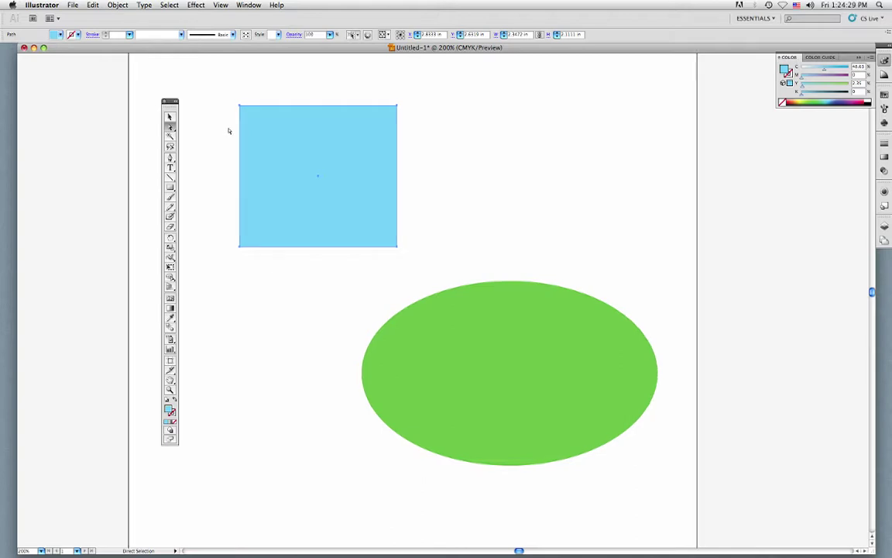
{"action": "left_click", "coordinate": [219, 129]}
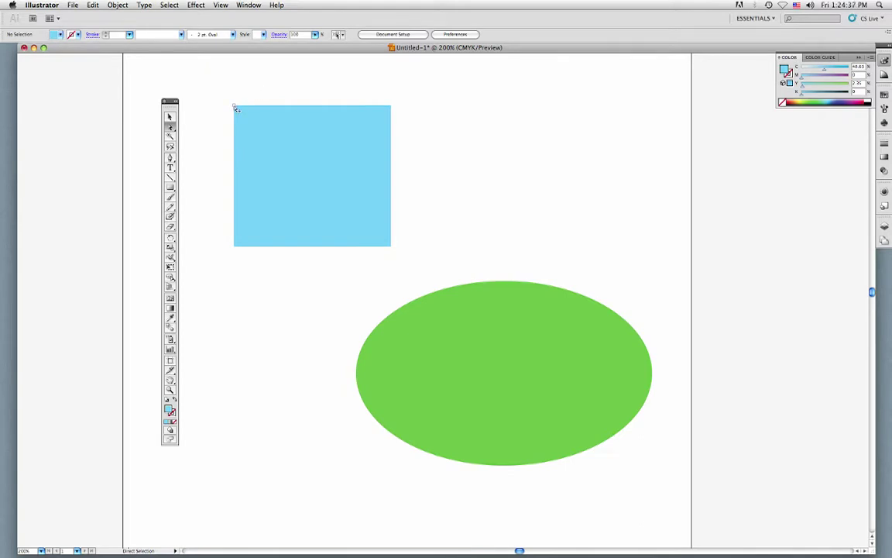
{"action": "left_click_drag", "start_coordinate": [236, 109], "coordinate": [274, 146]}
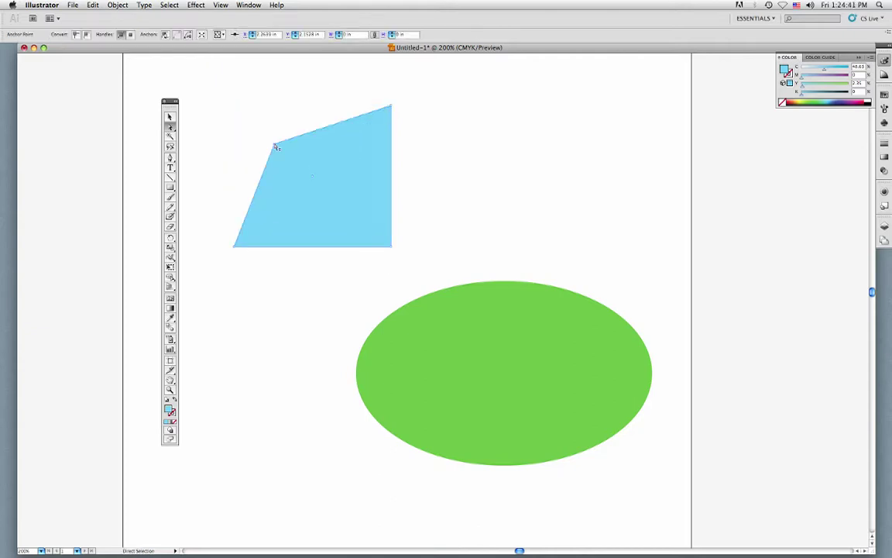
{"action": "left_click_drag", "start_coordinate": [392, 248], "coordinate": [373, 222]}
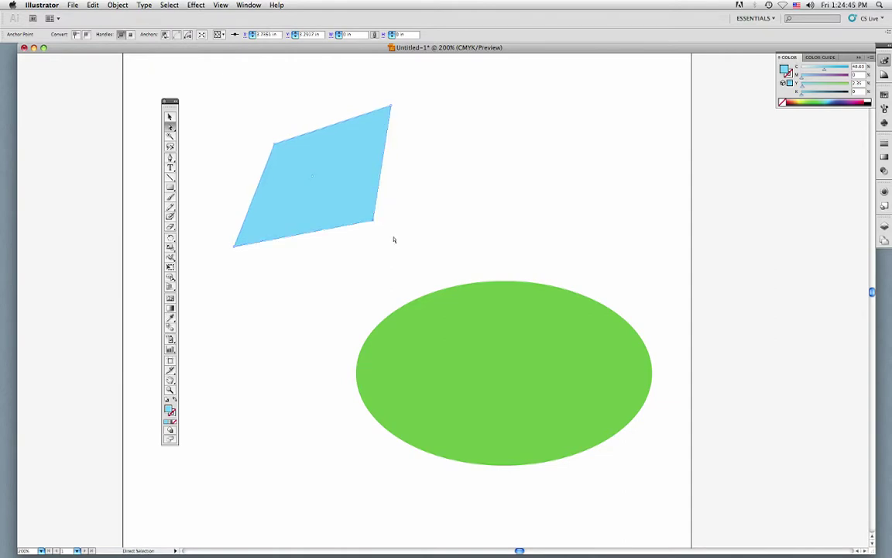
Select both right-hand anchor points of the blue shape and move them together up and left.
{"action": "left_click_drag", "start_coordinate": [426, 89], "coordinate": [355, 252]}
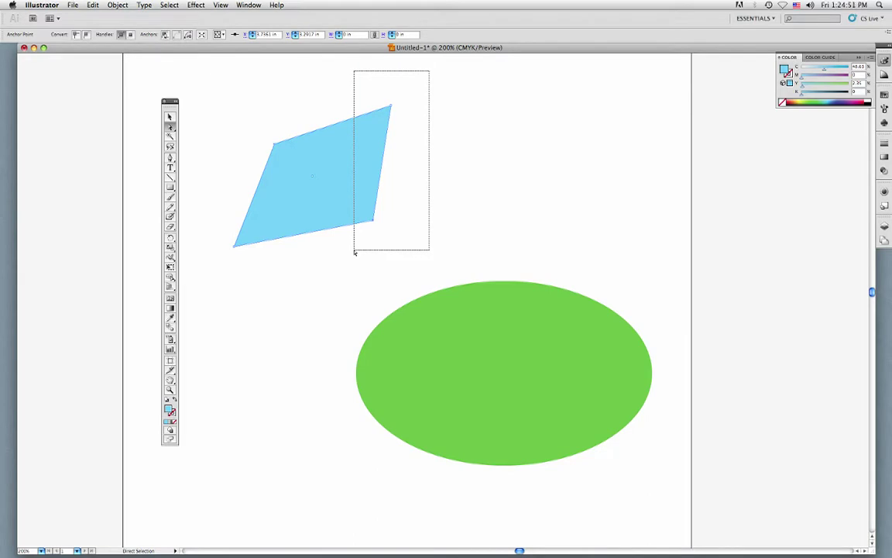
{"action": "left_click_drag", "start_coordinate": [355, 252], "coordinate": [355, 253]}
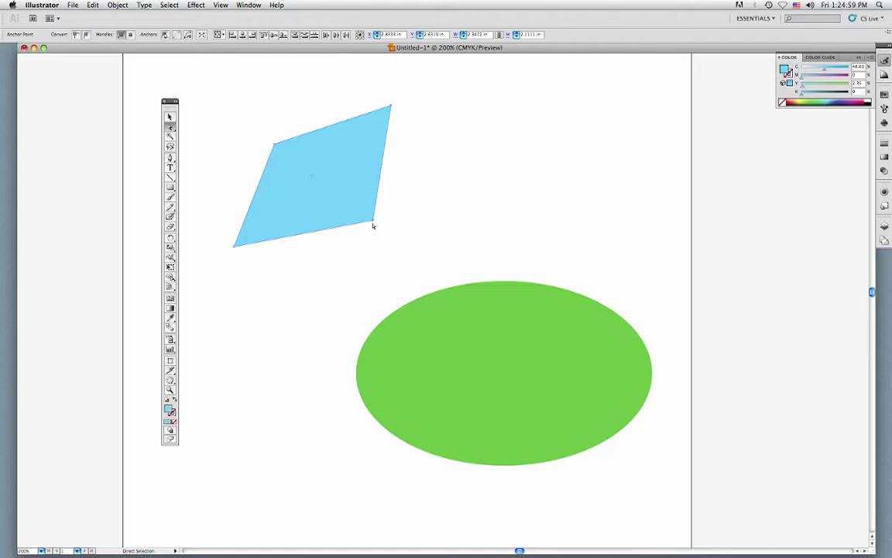
{"action": "left_click_drag", "start_coordinate": [374, 221], "coordinate": [347, 195]}
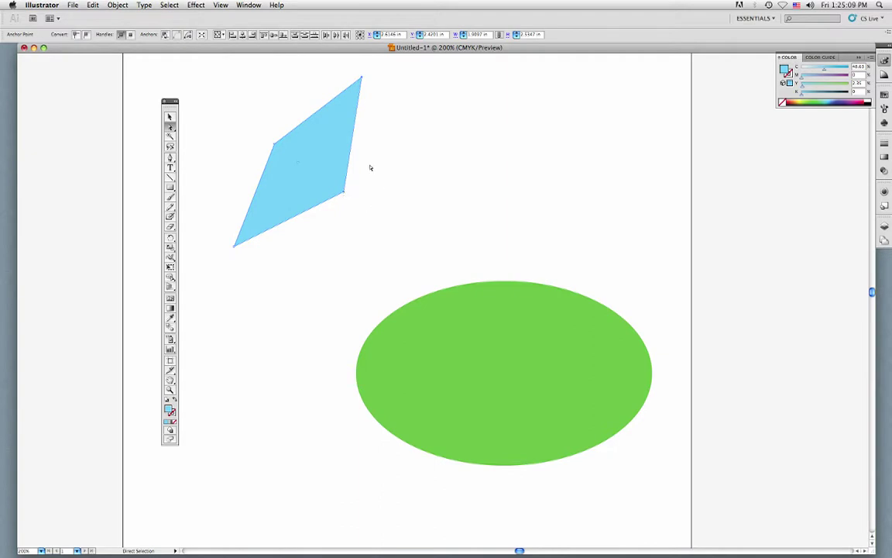
{"action": "left_click", "coordinate": [424, 176]}
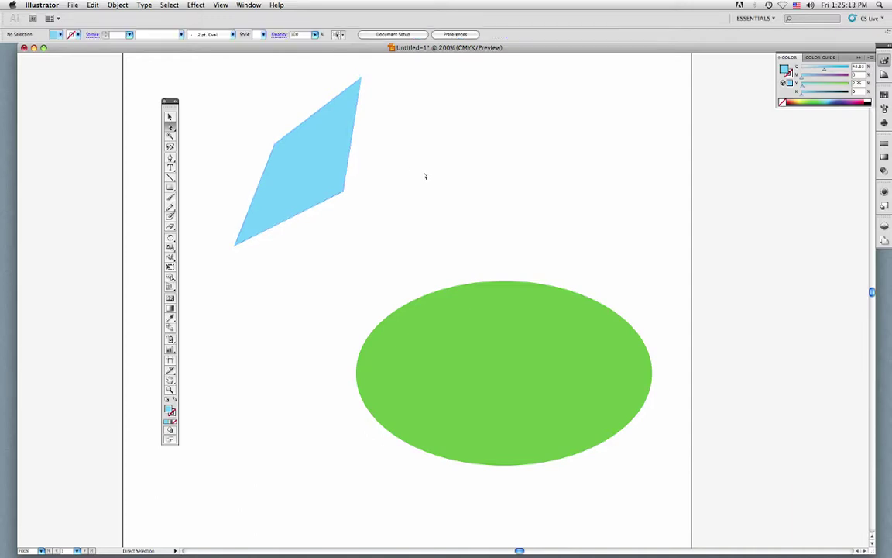
Tilt the direction handles of the green ellipse's top anchor point so its upper edge becomes a slanted wave.
{"action": "left_click_drag", "start_coordinate": [479, 301], "coordinate": [393, 184]}
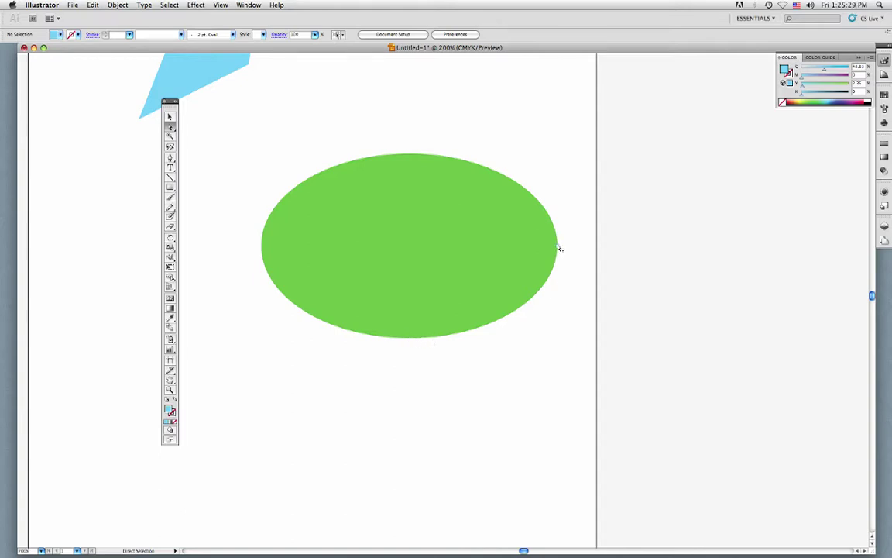
{"action": "left_click", "coordinate": [410, 154]}
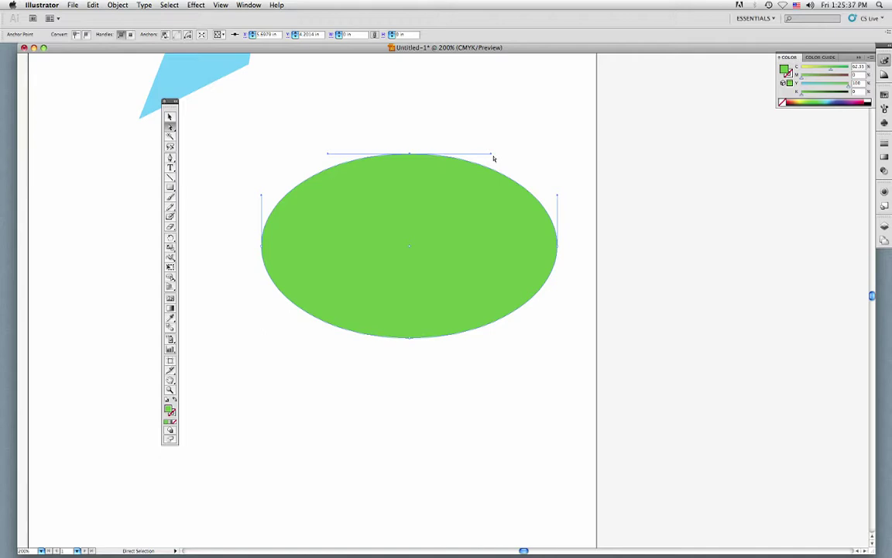
{"action": "left_click_drag", "start_coordinate": [492, 157], "coordinate": [484, 114]}
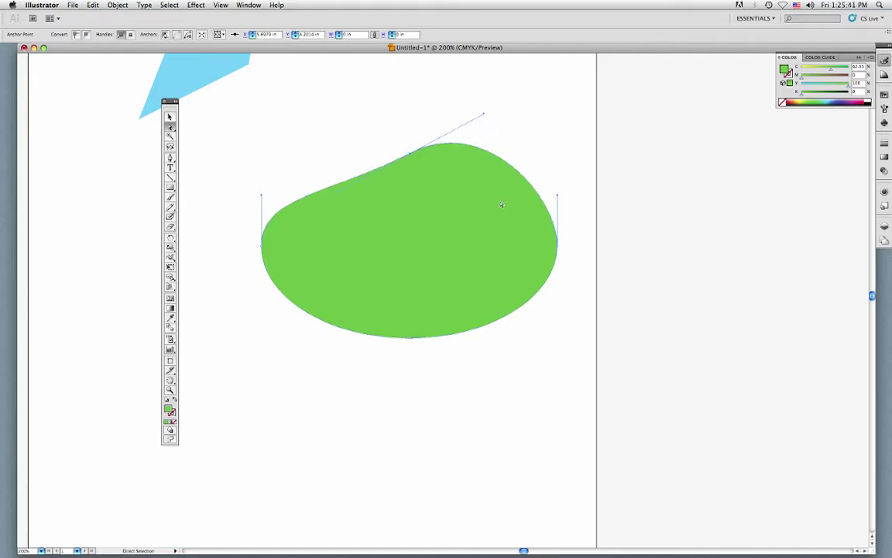
{"action": "left_click_drag", "start_coordinate": [339, 191], "coordinate": [342, 240]}
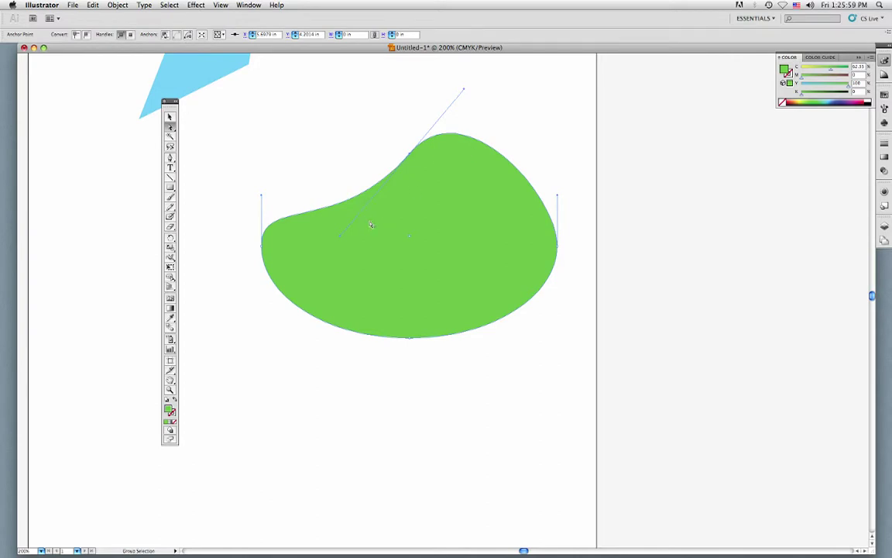
Swing the top anchor's left handle upward independently to form a heart-like notch, and fill the shape with red (M 99.22, Y 70.98).
{"action": "key", "text": "alt"}
{"action": "left_click_drag", "start_coordinate": [341, 239], "coordinate": [300, 62]}
{"action": "key", "text": "ctrl+minus"}
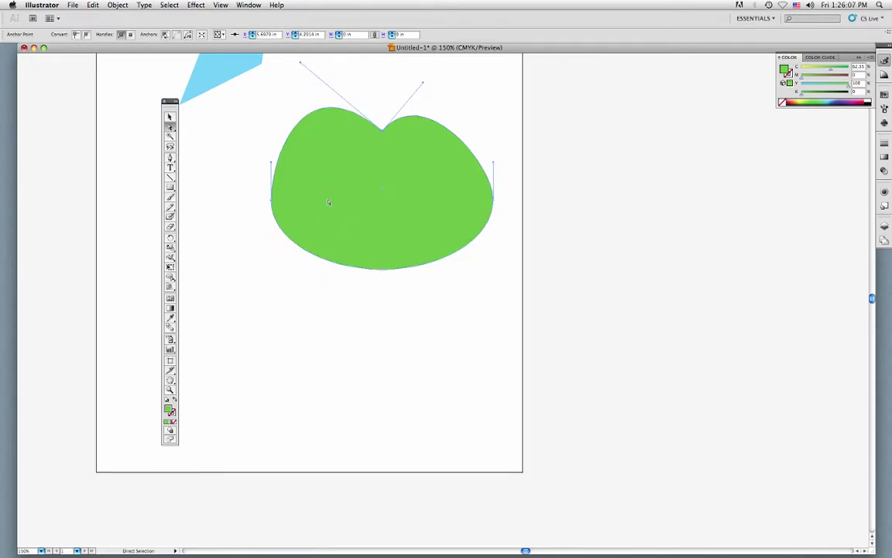
{"action": "left_click", "coordinate": [864, 101]}
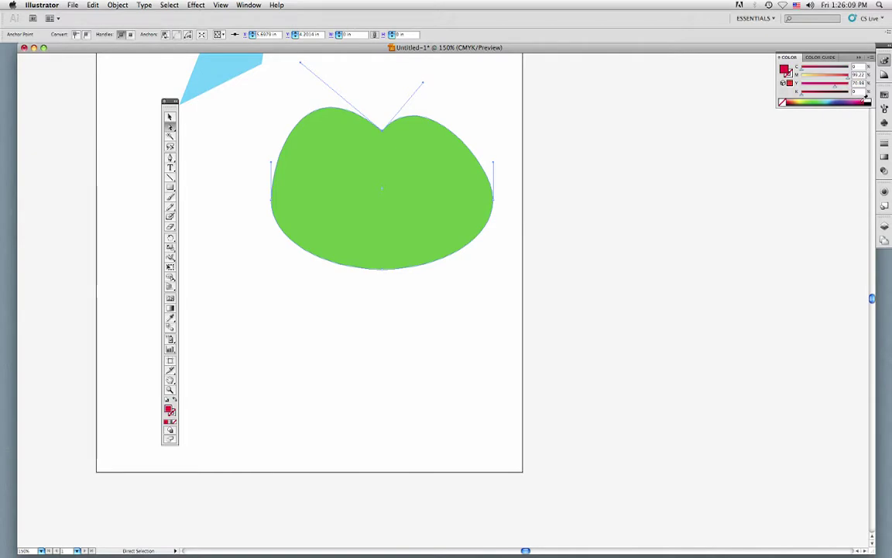
Refine the heart's outline by moving its left anchor point outward, bulging the upper-right curve and lowering the bottom anchor point.
{"action": "left_click_drag", "start_coordinate": [272, 203], "coordinate": [264, 200]}
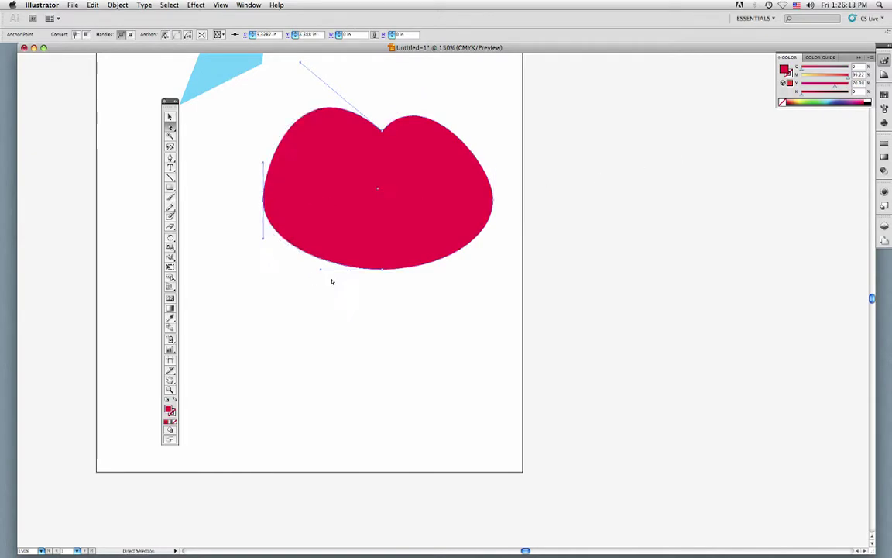
{"action": "left_click", "coordinate": [331, 281]}
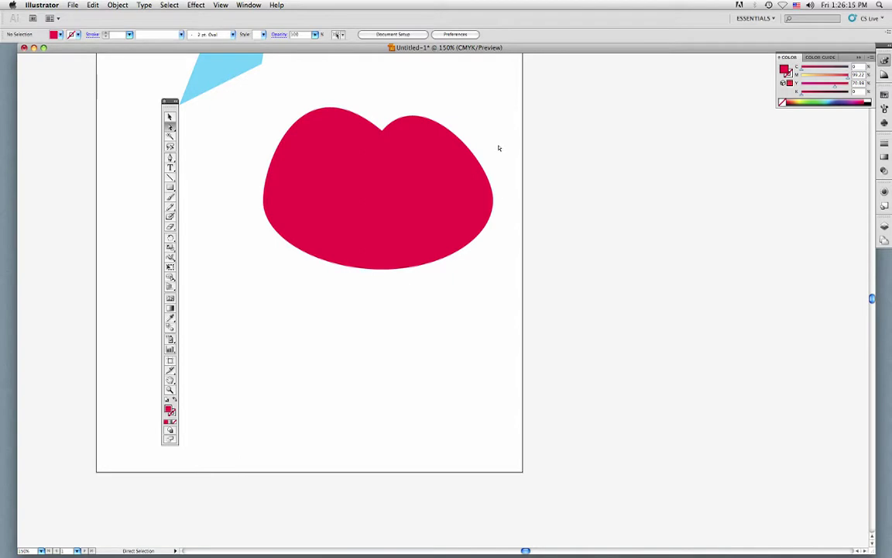
{"action": "left_click_drag", "start_coordinate": [457, 136], "coordinate": [456, 116]}
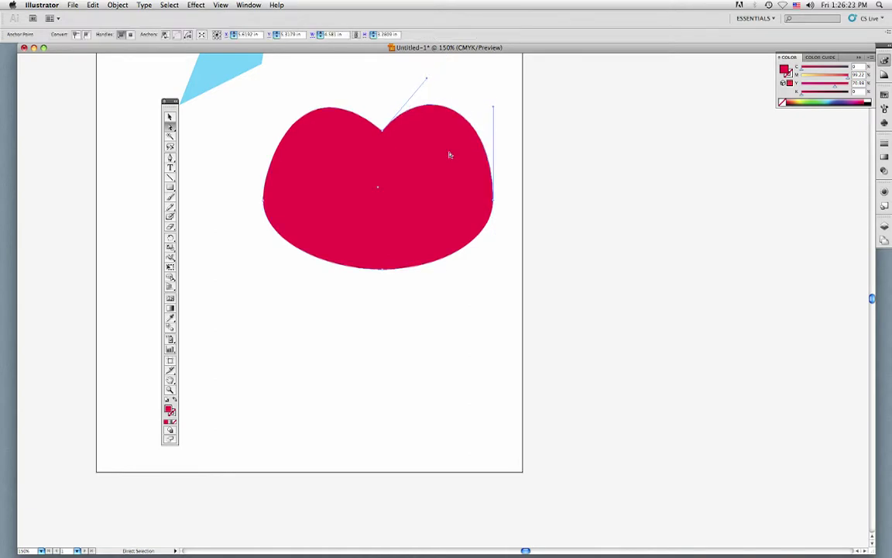
{"action": "left_click_drag", "start_coordinate": [383, 269], "coordinate": [384, 294]}
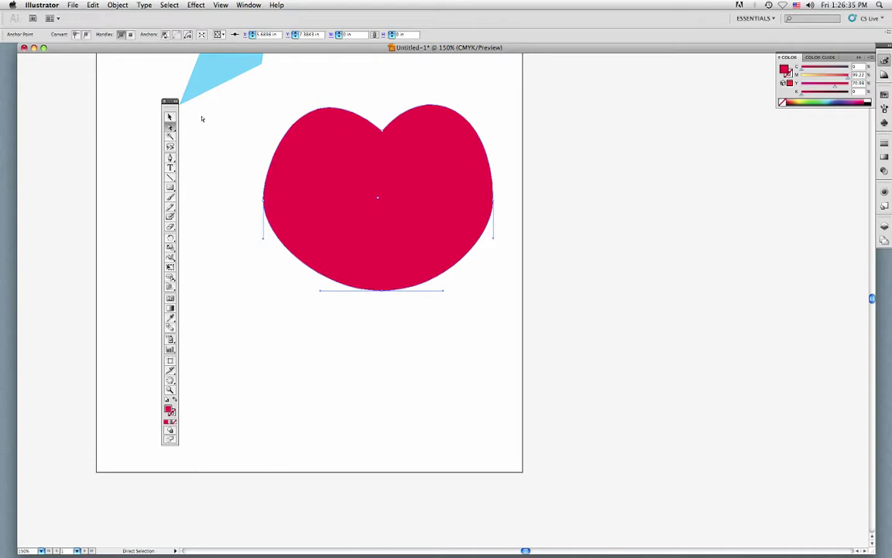
Scale the whole red heart down to about 2.77 by 2.24 in and move it just below the blue shape.
{"action": "left_click", "coordinate": [170, 116]}
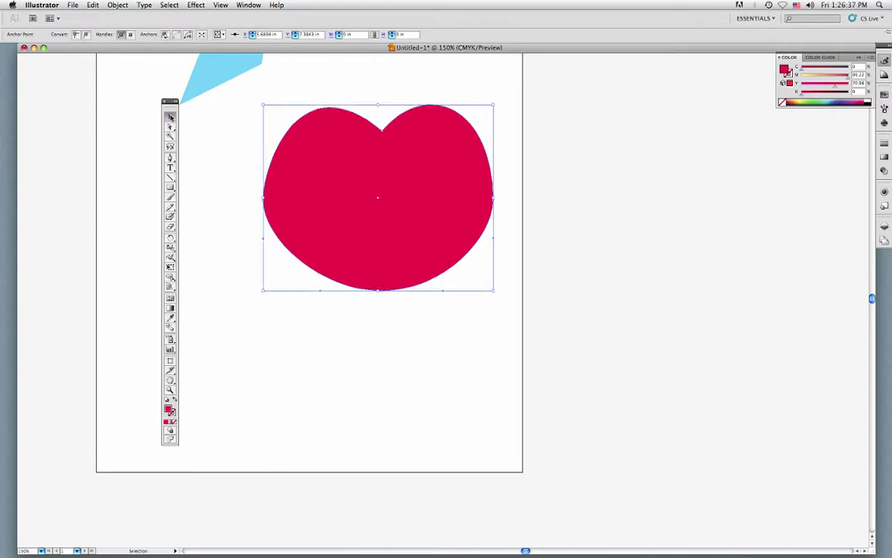
{"action": "left_click_drag", "start_coordinate": [263, 104], "coordinate": [354, 178]}
{"action": "left_click_drag", "start_coordinate": [407, 214], "coordinate": [280, 138]}
{"action": "scroll", "coordinate": [343, 207], "scroll_direction": "up", "scroll_amount": 3}
{"action": "scroll", "coordinate": [342, 207], "scroll_direction": "left", "scroll_amount": 2}
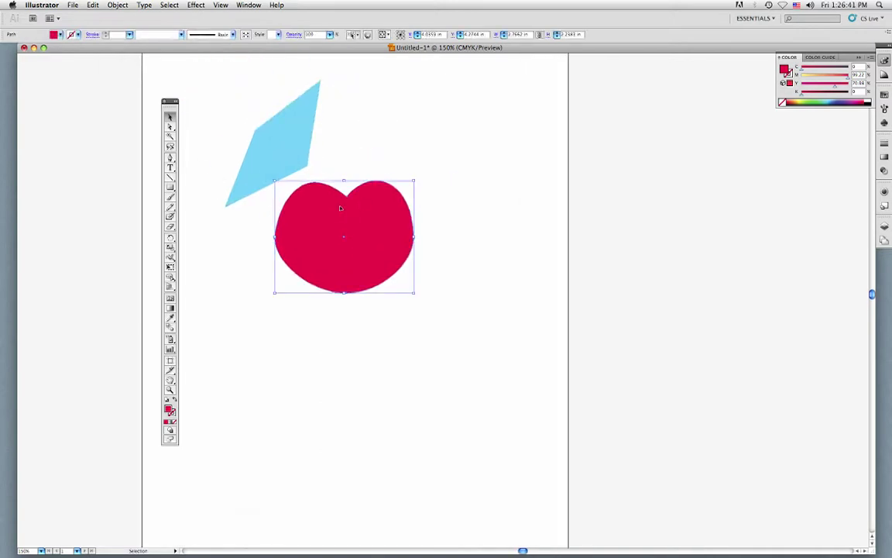
Rotate the red heart slightly counterclockwise.
{"action": "left_click_drag", "start_coordinate": [418, 181], "coordinate": [411, 159]}
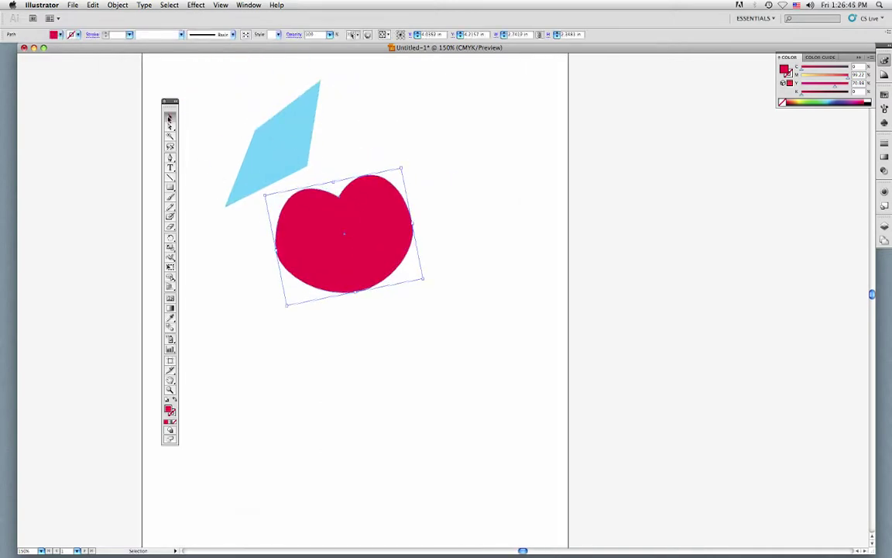